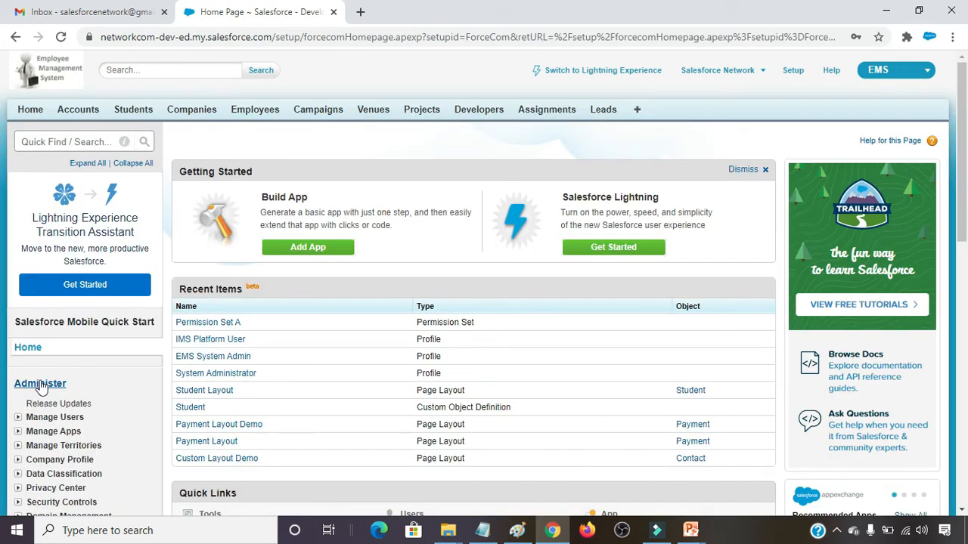
Open the role hierarchy from the Manage Users setup and expand all of its levels for review
{"action": "scroll", "coordinate": [155, 345], "scroll_direction": "down", "scroll_amount": 3}
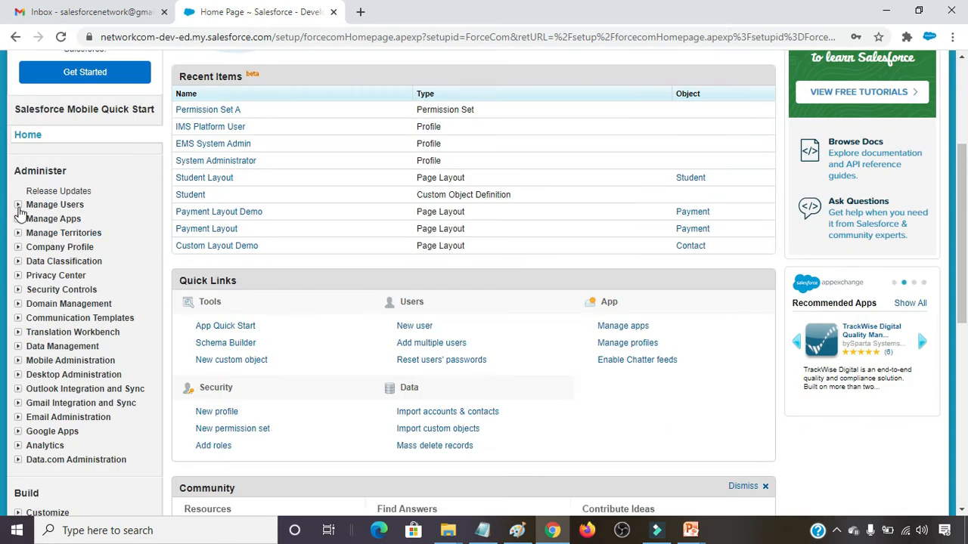
{"action": "left_click", "coordinate": [18, 205]}
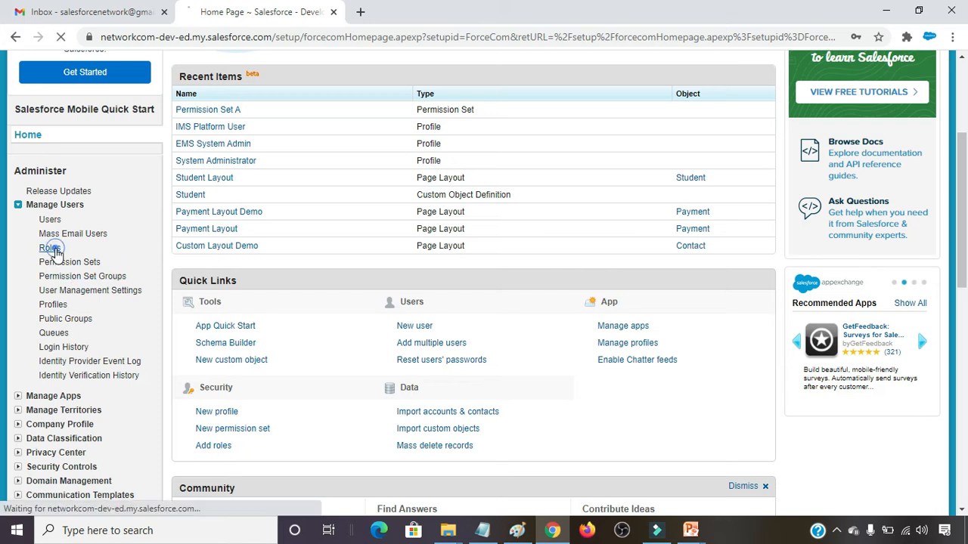
{"action": "left_click", "coordinate": [53, 249]}
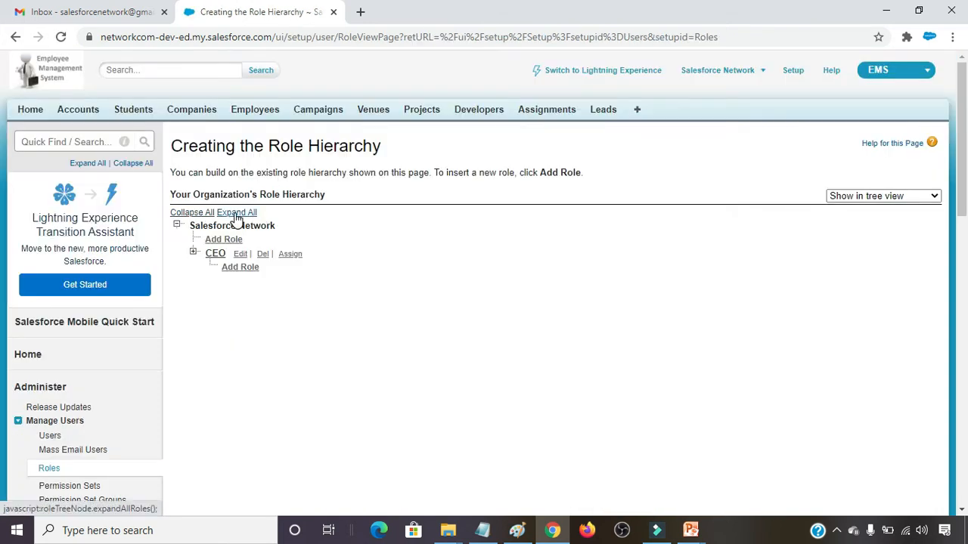
{"action": "left_click", "coordinate": [236, 214]}
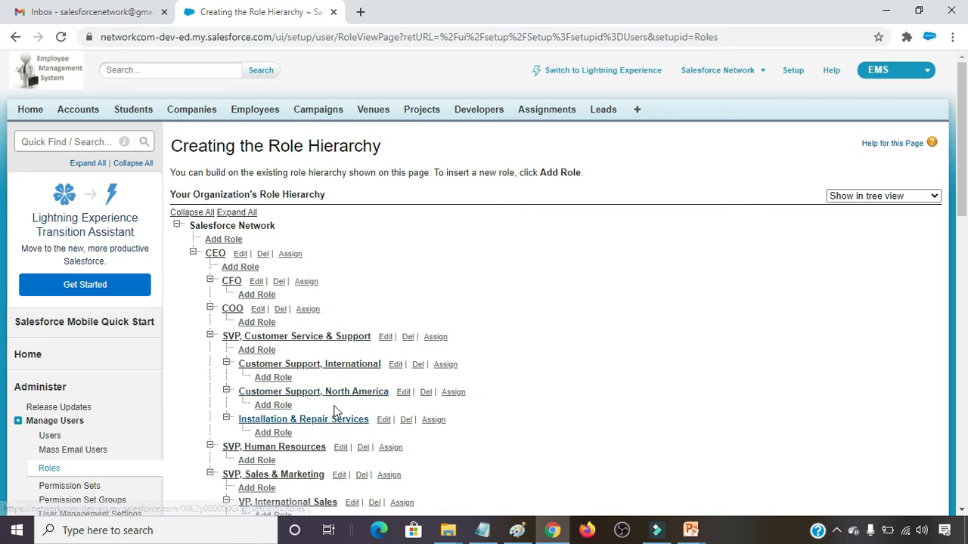
{"action": "scroll", "coordinate": [318, 413], "scroll_direction": "down", "scroll_amount": 2}
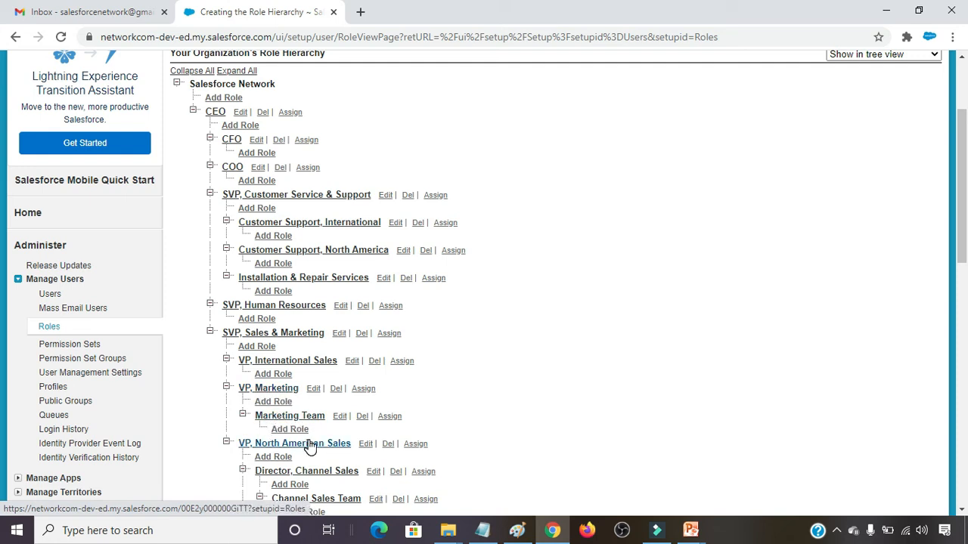
{"action": "scroll", "coordinate": [310, 446], "scroll_direction": "down", "scroll_amount": 1}
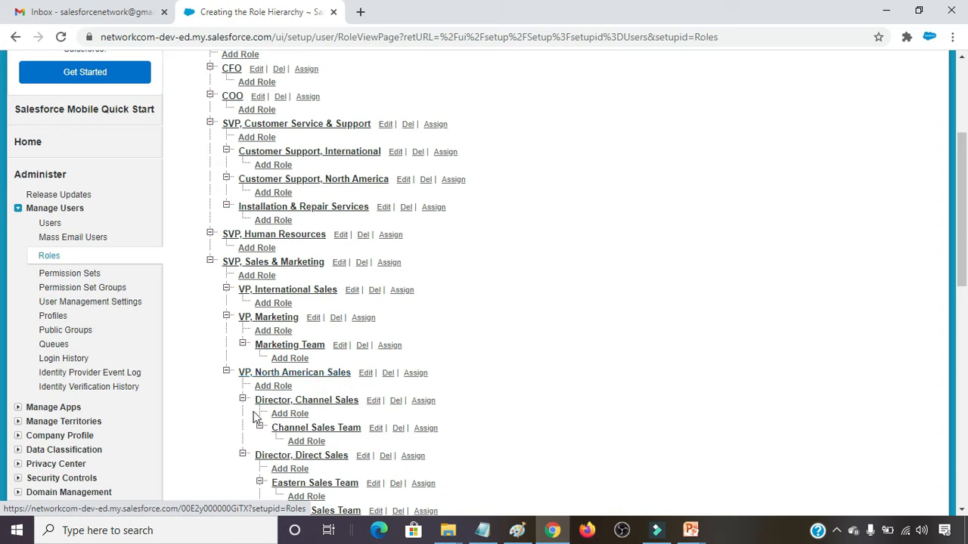
{"action": "scroll", "coordinate": [256, 415], "scroll_direction": "down", "scroll_amount": 1}
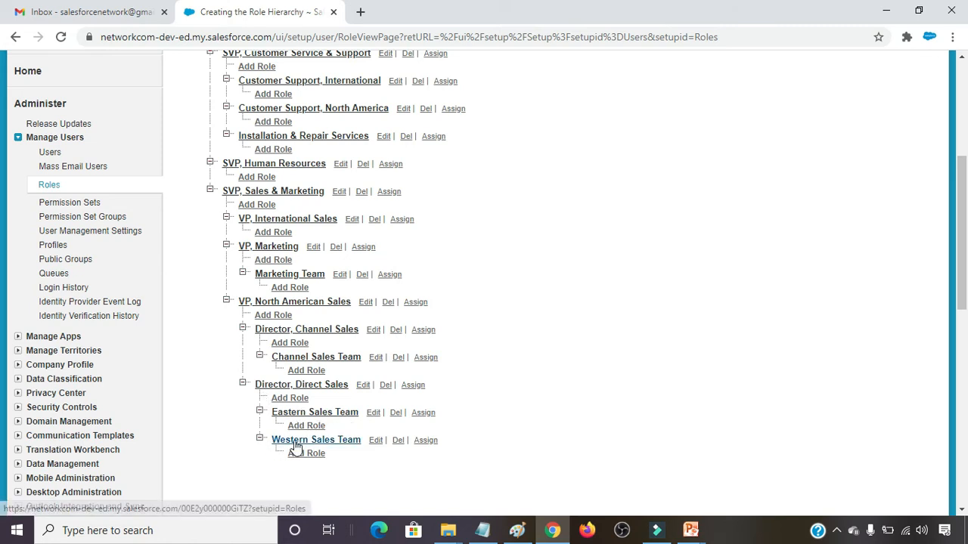
{"action": "scroll", "coordinate": [330, 439], "scroll_direction": "up", "scroll_amount": 4}
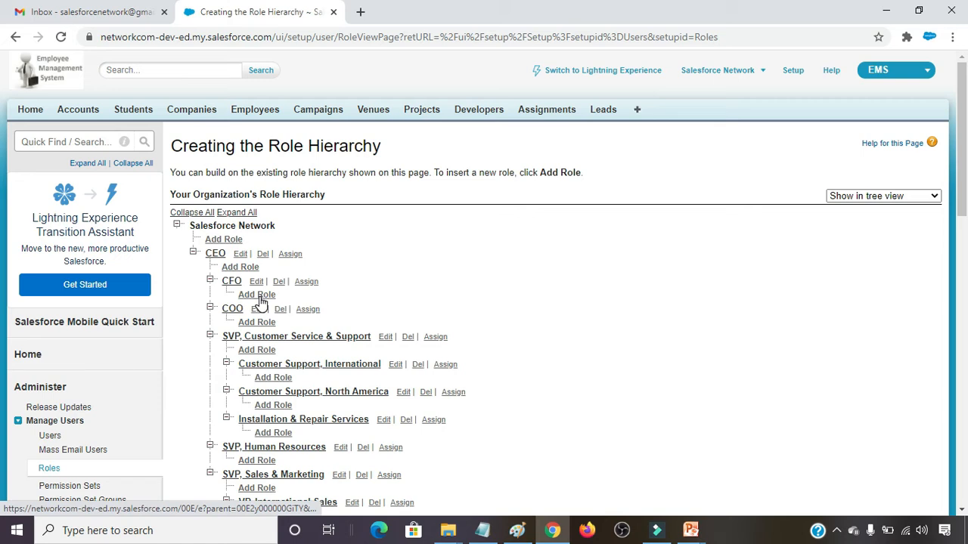
Add and save a role labelled Account Manager that reports to the CFO, and return to the role hierarchy
{"action": "left_click", "coordinate": [258, 295]}
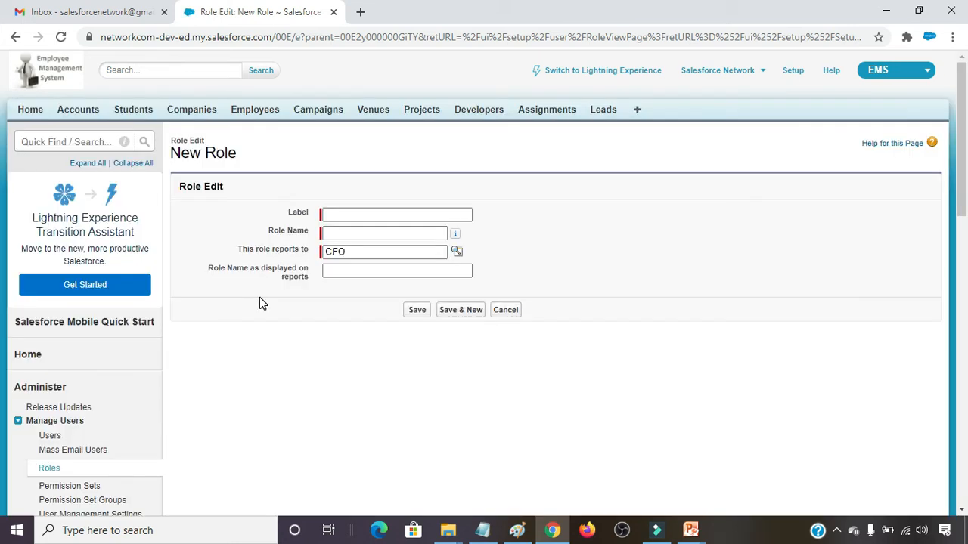
{"action": "left_click", "coordinate": [341, 214]}
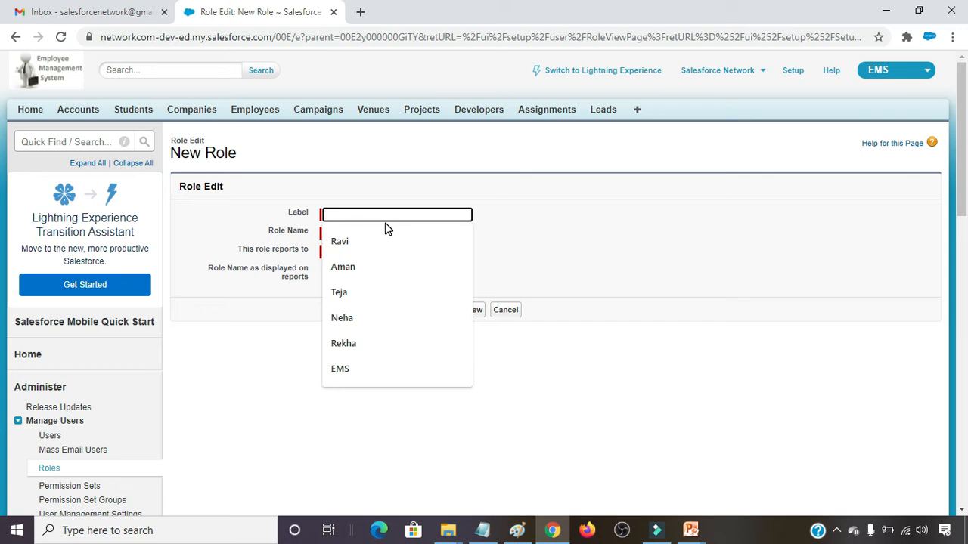
{"action": "type", "text": "Account Manager"}
{"action": "key", "text": "Tab"}
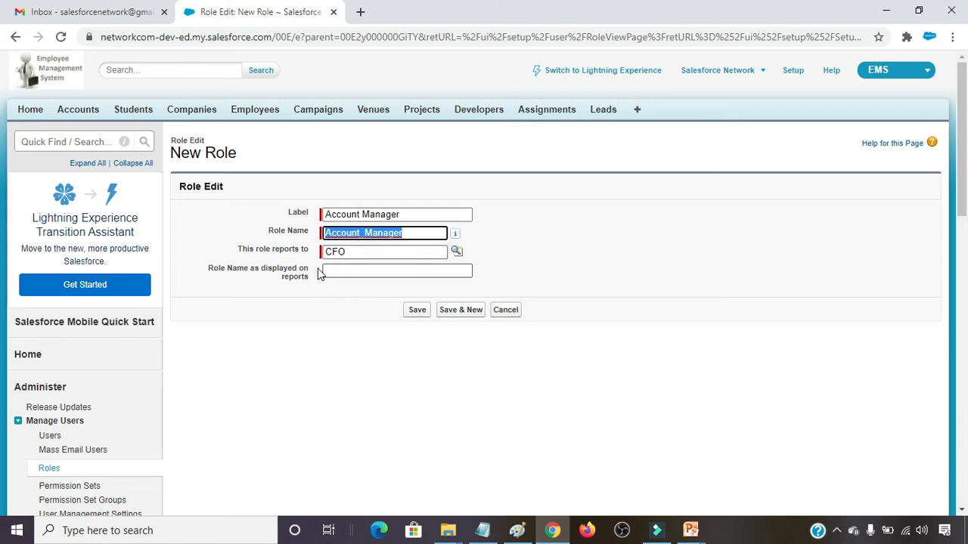
{"action": "left_click", "coordinate": [418, 312]}
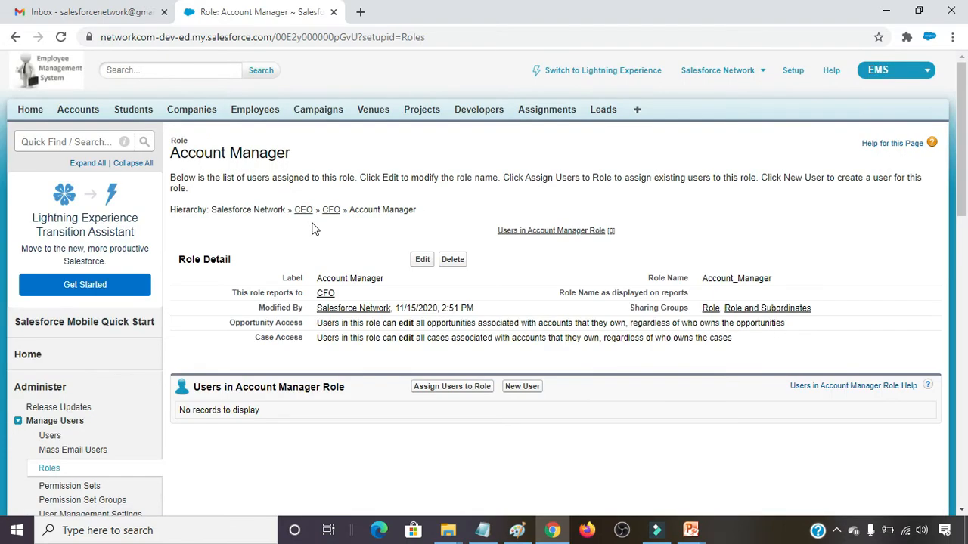
{"action": "left_click", "coordinate": [49, 469]}
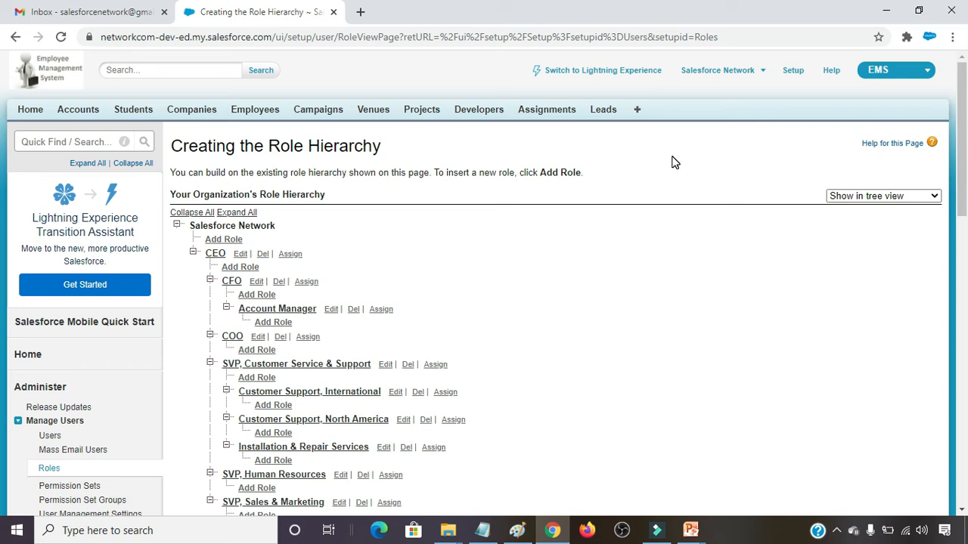
Switch to Lightning Experience and open the Roles page from the Users section of Setup
{"action": "left_click", "coordinate": [622, 72]}
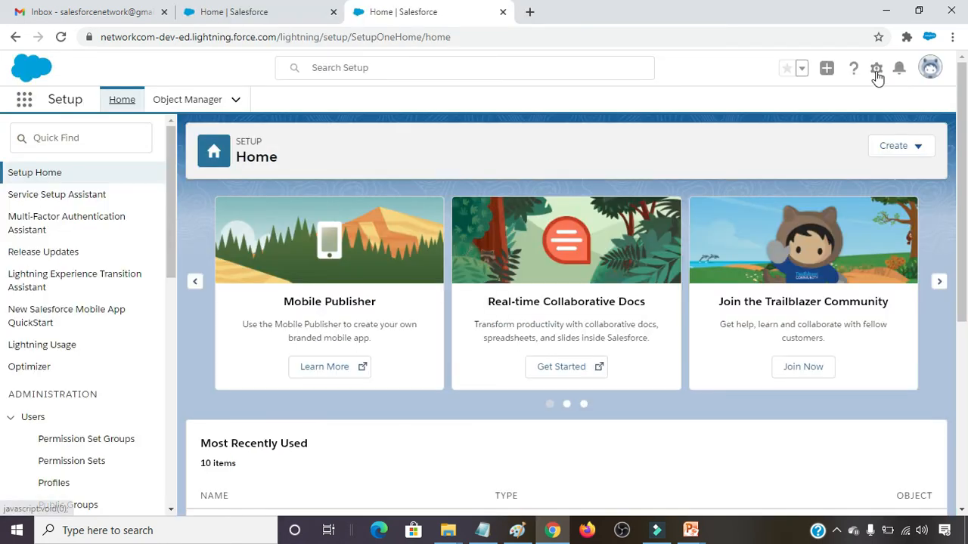
{"action": "left_click", "coordinate": [876, 70]}
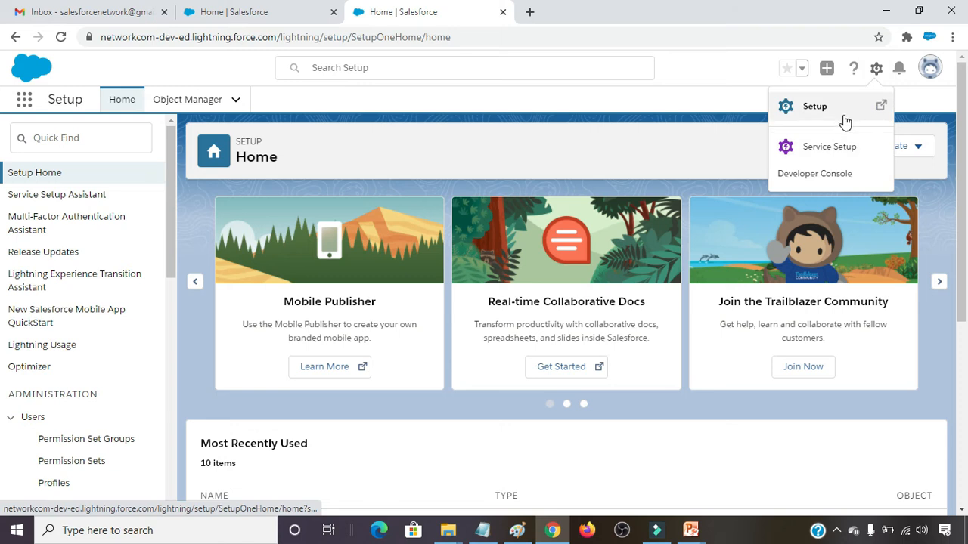
{"action": "left_click", "coordinate": [820, 112]}
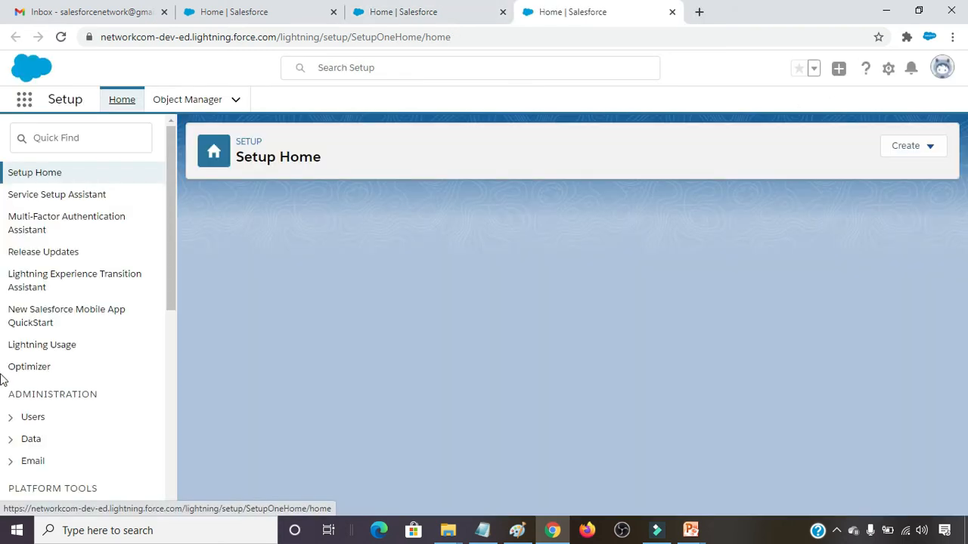
{"action": "scroll", "coordinate": [68, 406], "scroll_direction": "down", "scroll_amount": 2}
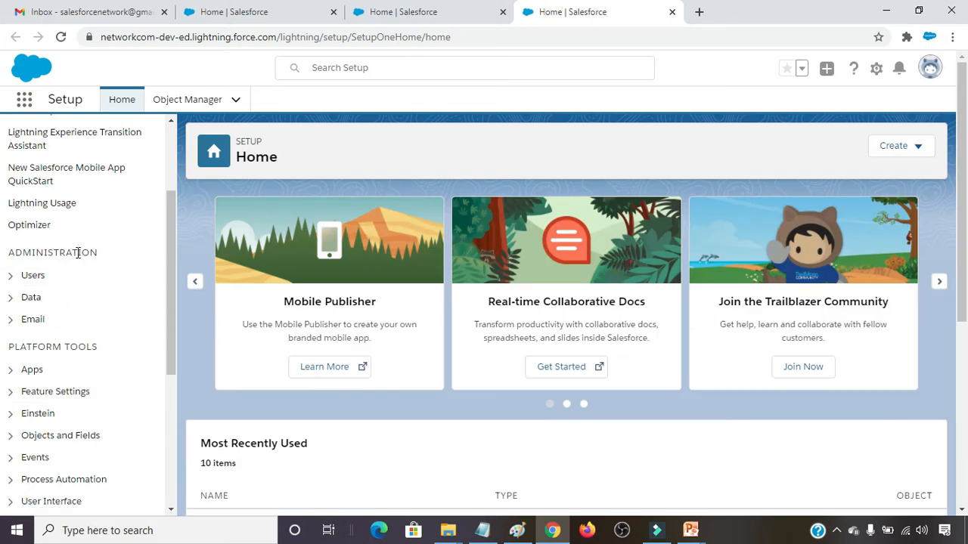
{"action": "left_click", "coordinate": [11, 277]}
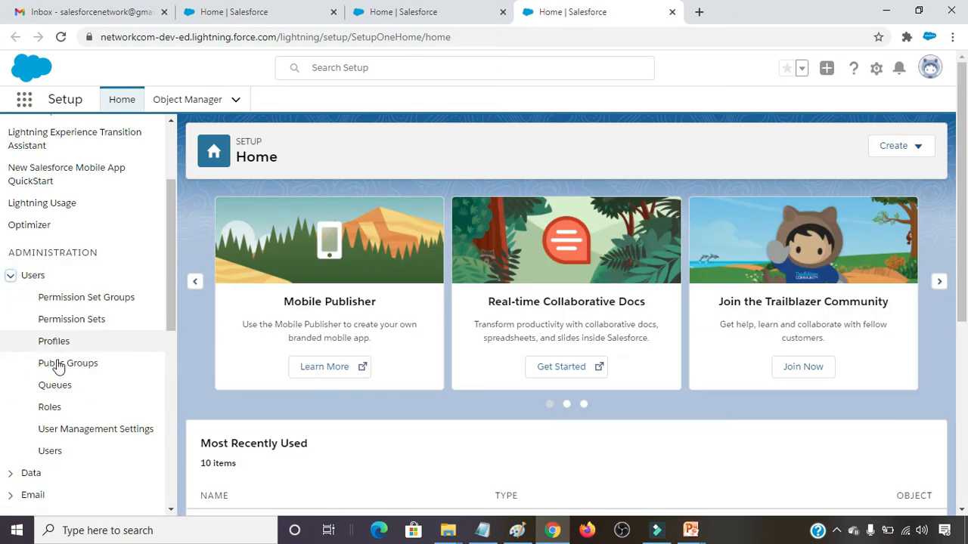
{"action": "left_click", "coordinate": [52, 408]}
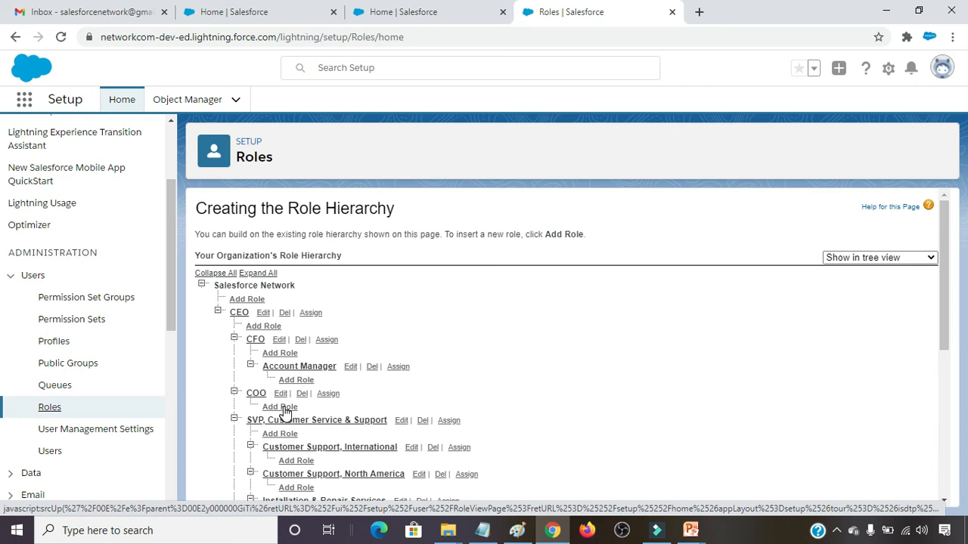
Add and save a role labelled Project Manager that reports to the COO, and return to the role hierarchy
{"action": "left_click", "coordinate": [280, 408]}
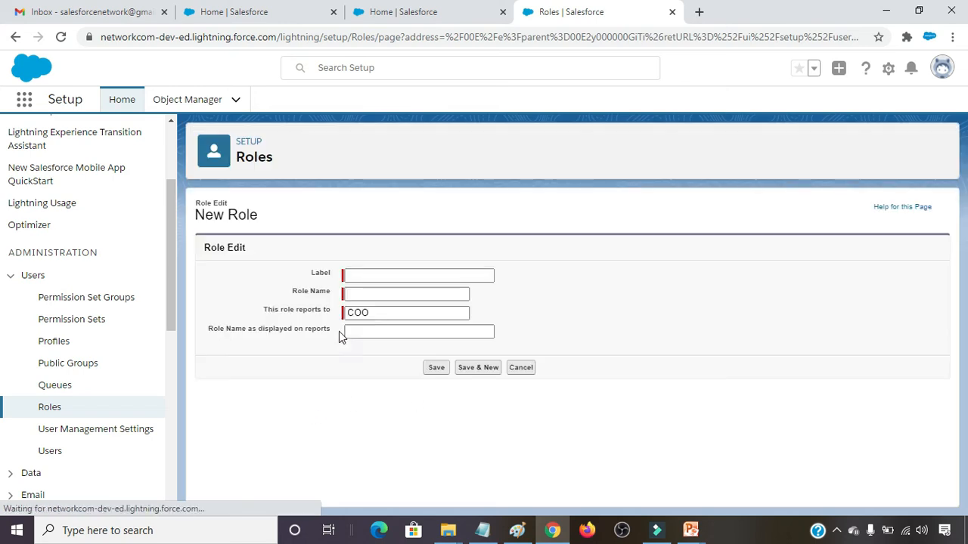
{"action": "left_click", "coordinate": [359, 275]}
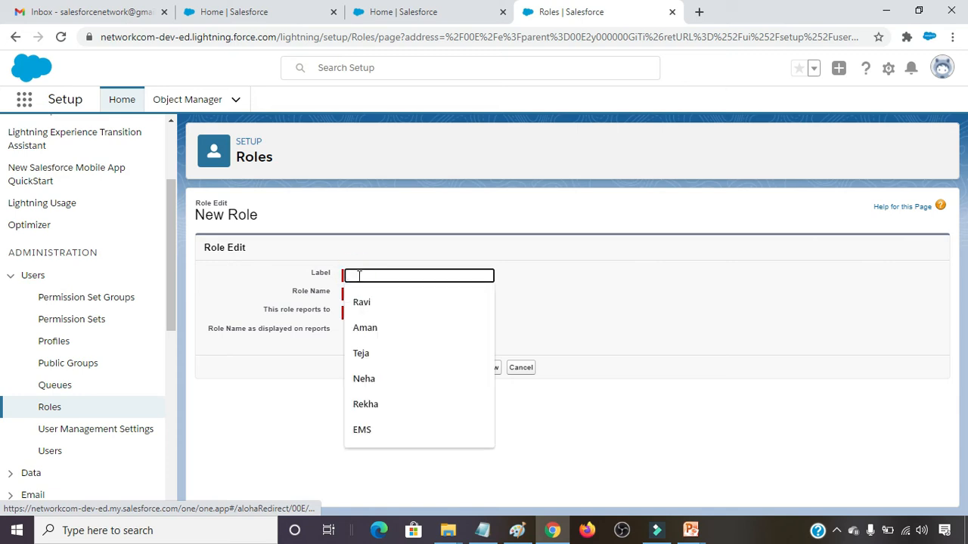
{"action": "type", "text": "Pro"}
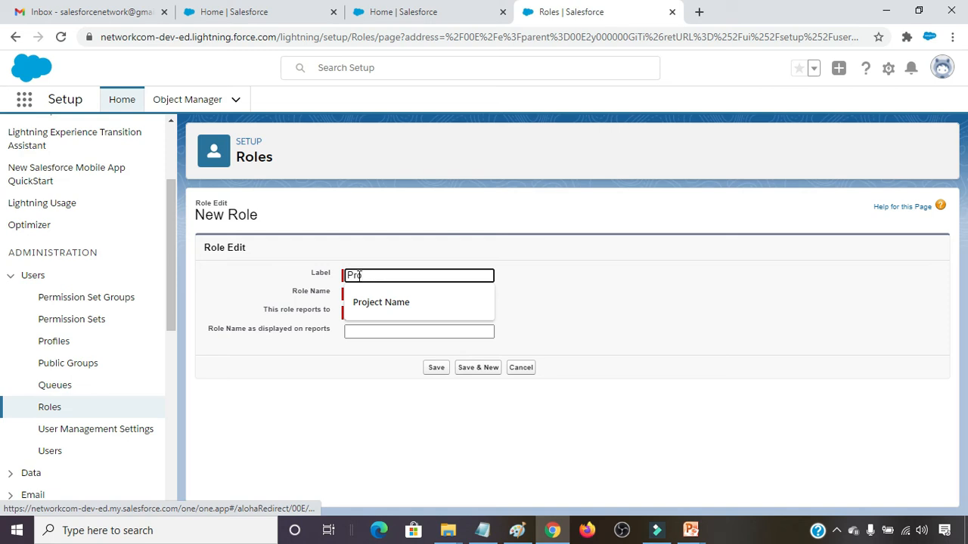
{"action": "type", "text": "ject Manag"}
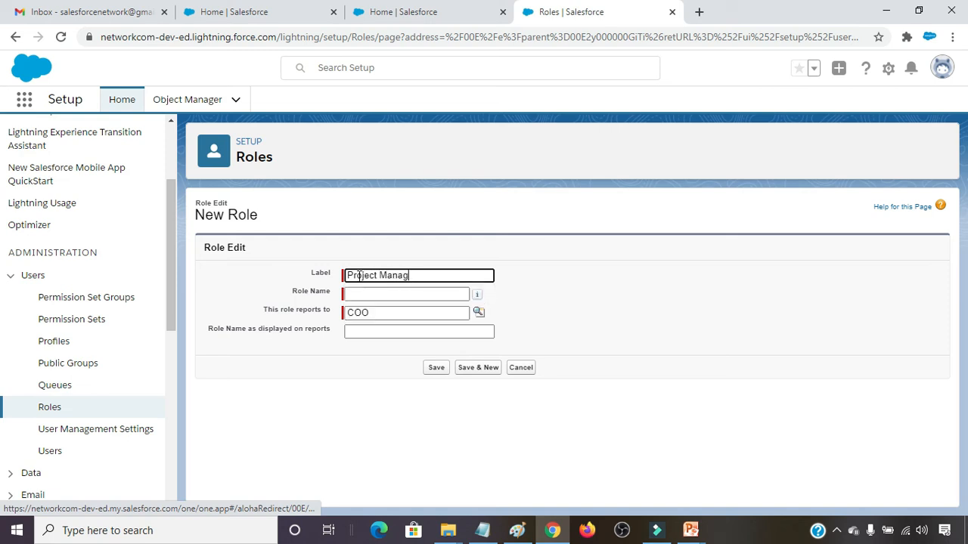
{"action": "type", "text": "er"}
{"action": "key", "text": "Tab"}
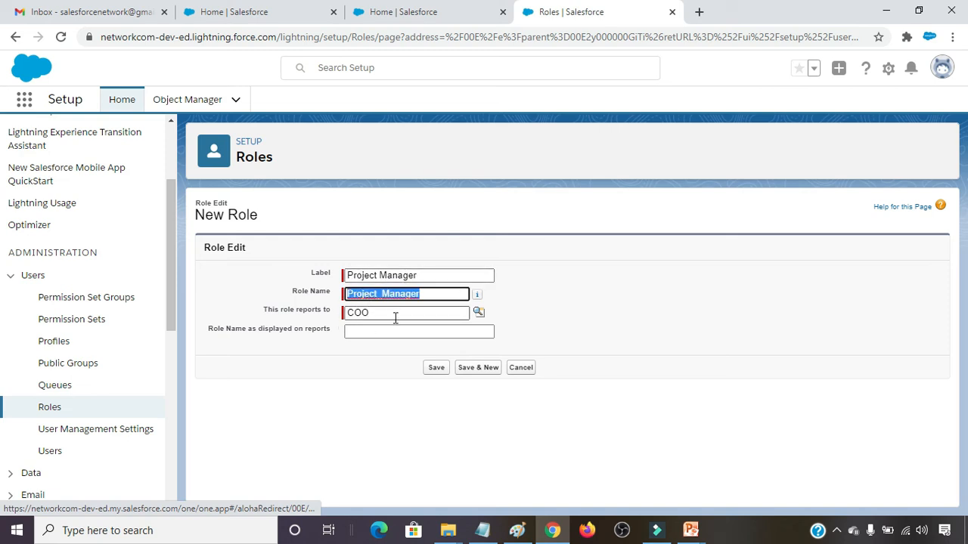
{"action": "left_click", "coordinate": [434, 368]}
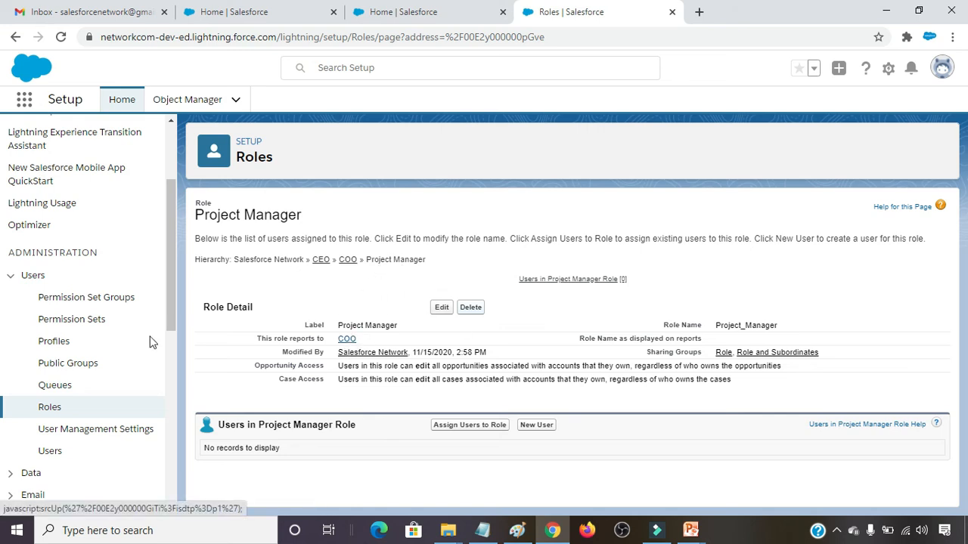
{"action": "left_click", "coordinate": [50, 408]}
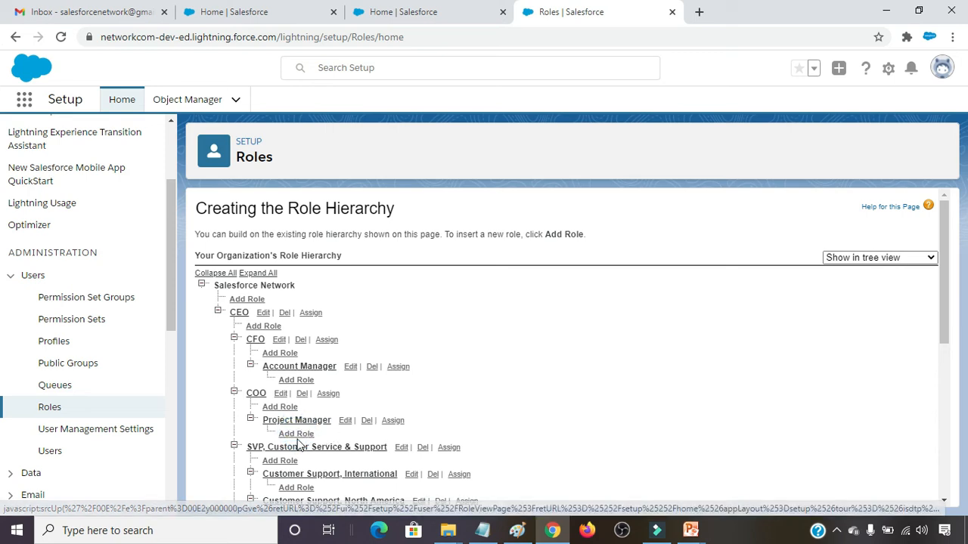
Add and save a role labelled Team Lead that reports to the Project Manager
{"action": "left_click", "coordinate": [309, 434]}
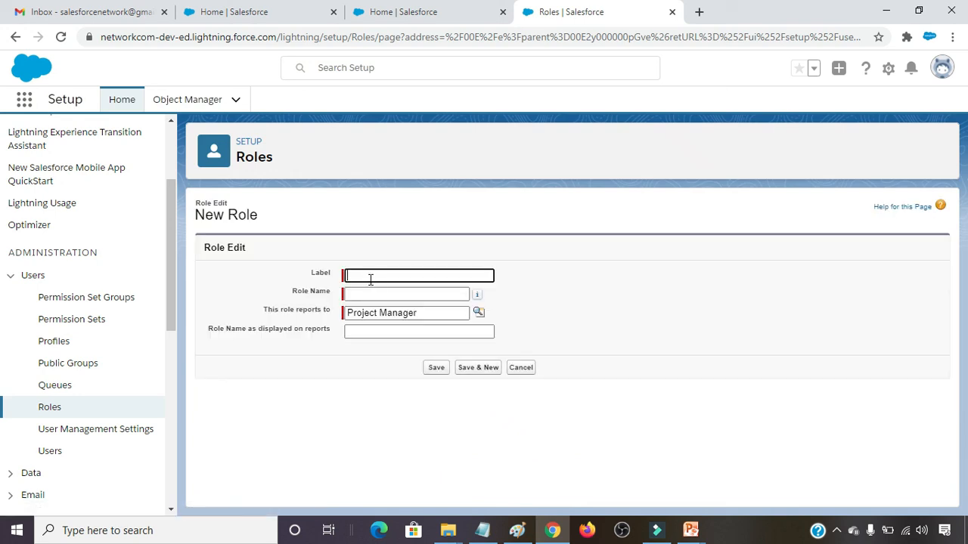
{"action": "left_click", "coordinate": [373, 276]}
{"action": "type", "text": "Te"}
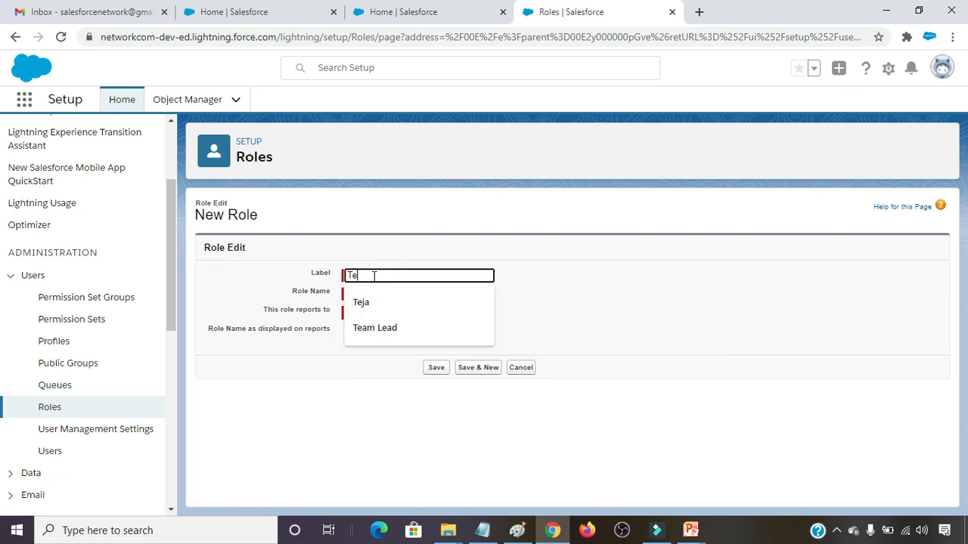
{"action": "type", "text": "am Lead"}
{"action": "key", "text": "Tab"}
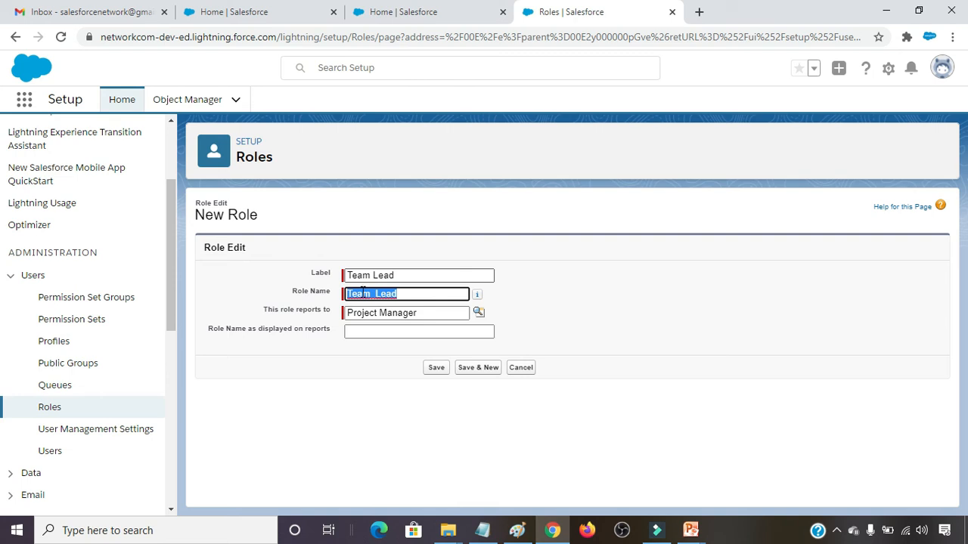
{"action": "left_click", "coordinate": [439, 368]}
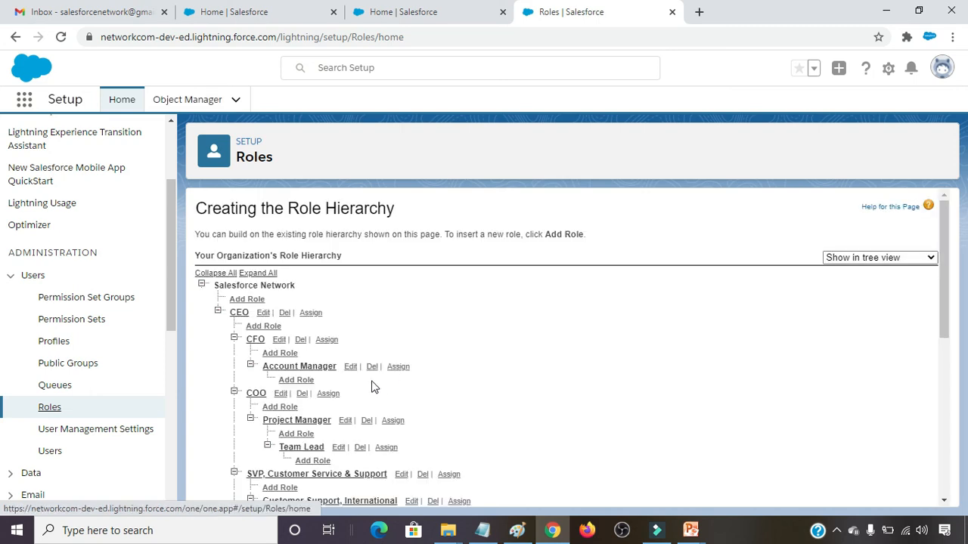
Add and save a role labelled Developer that reports to the Team Lead, and review it in the role hierarchy
{"action": "left_click", "coordinate": [319, 463]}
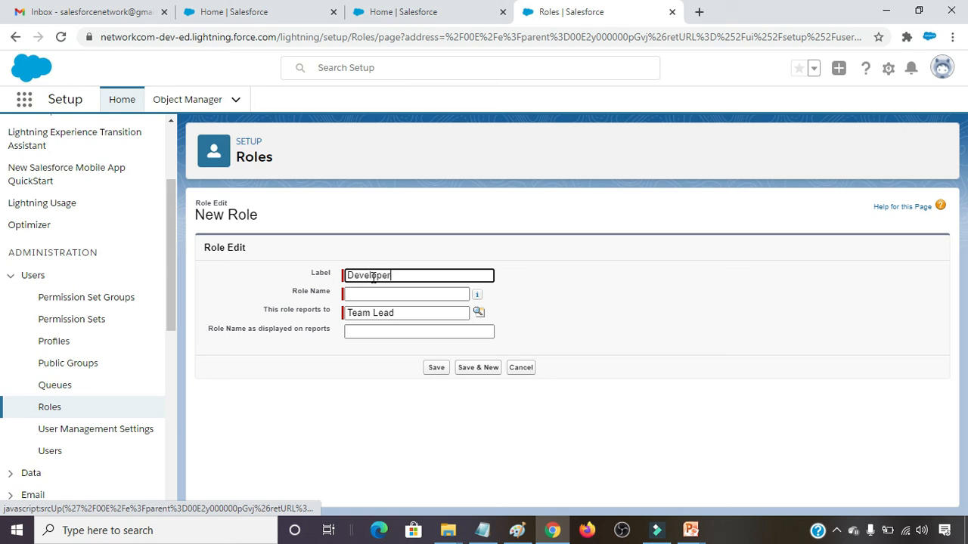
{"action": "key", "text": "Tab"}
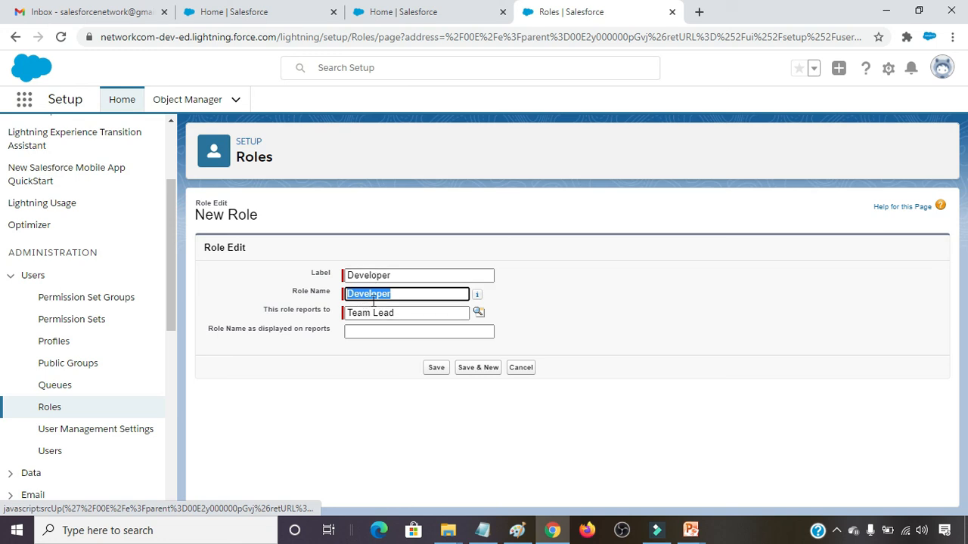
{"action": "left_click", "coordinate": [435, 368]}
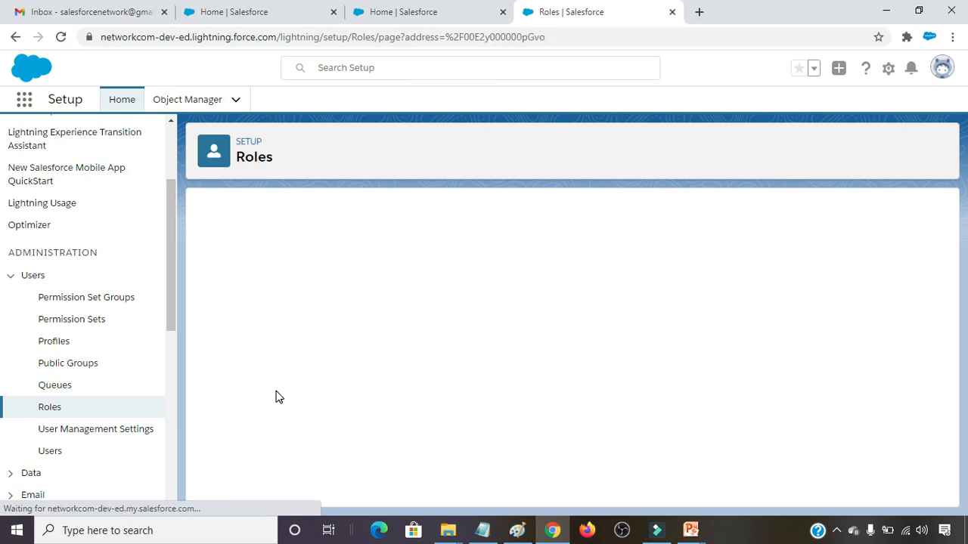
{"action": "left_click", "coordinate": [49, 407]}
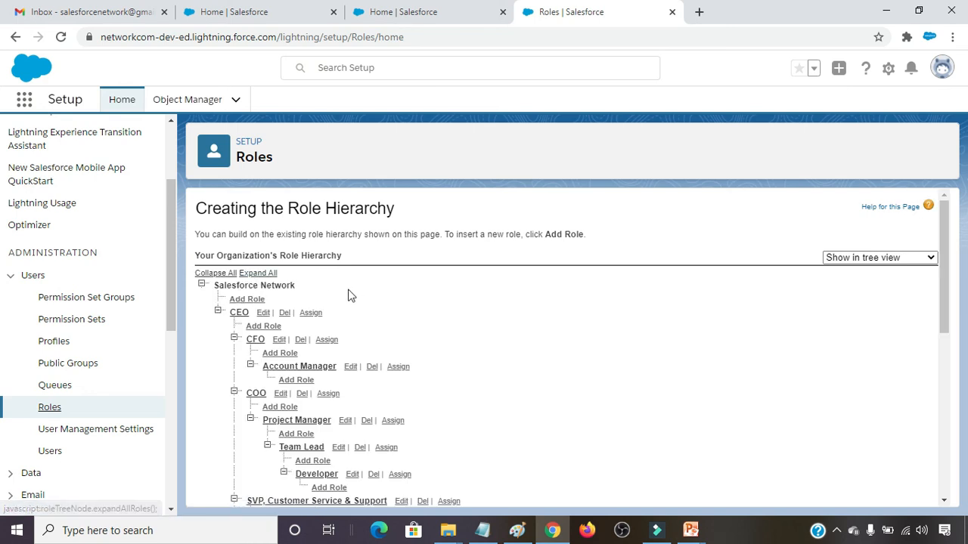
{"action": "scroll", "coordinate": [250, 324], "scroll_direction": "down", "scroll_amount": 1}
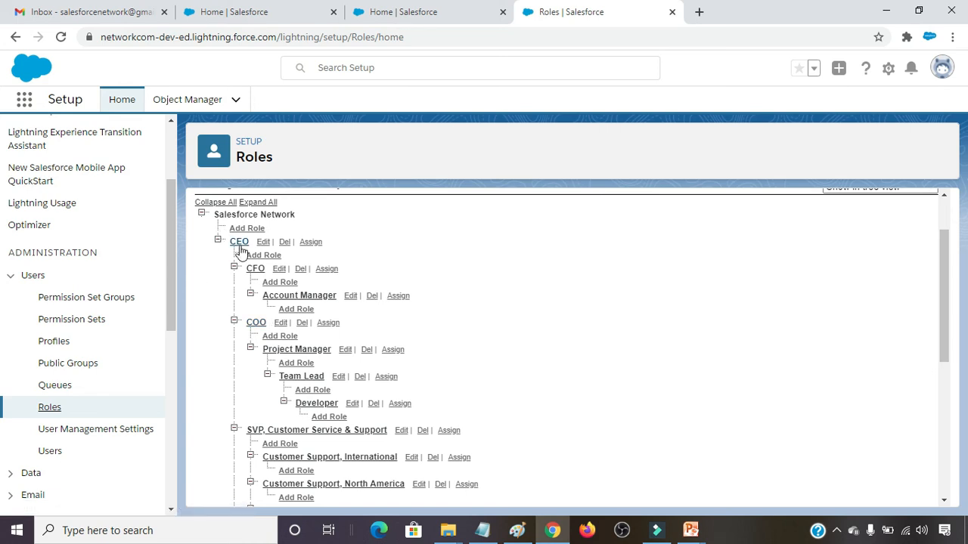
Collapse the entire role hierarchy tree, expand all of it again, and review the roles down to the sales teams
{"action": "scroll", "coordinate": [762, 335], "scroll_direction": "up", "scroll_amount": 1}
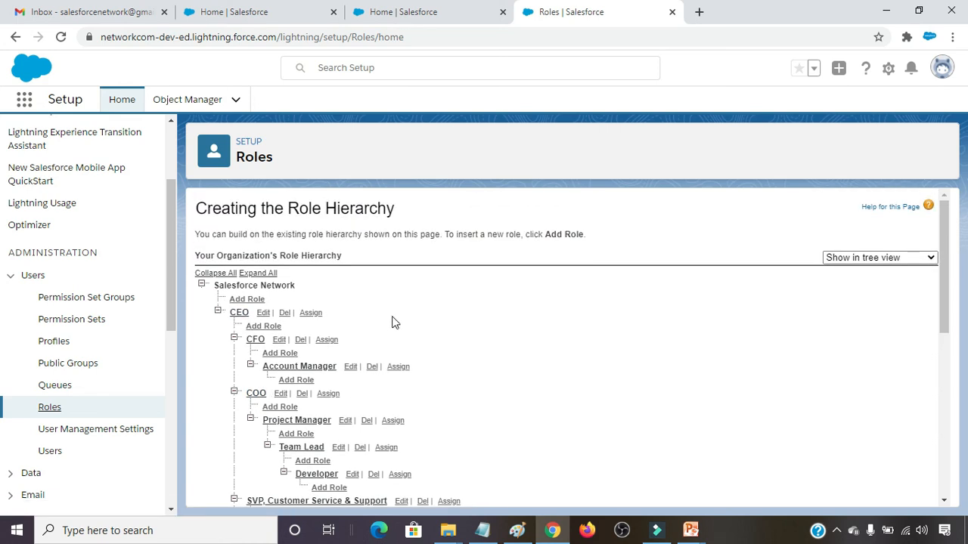
{"action": "left_click", "coordinate": [217, 274]}
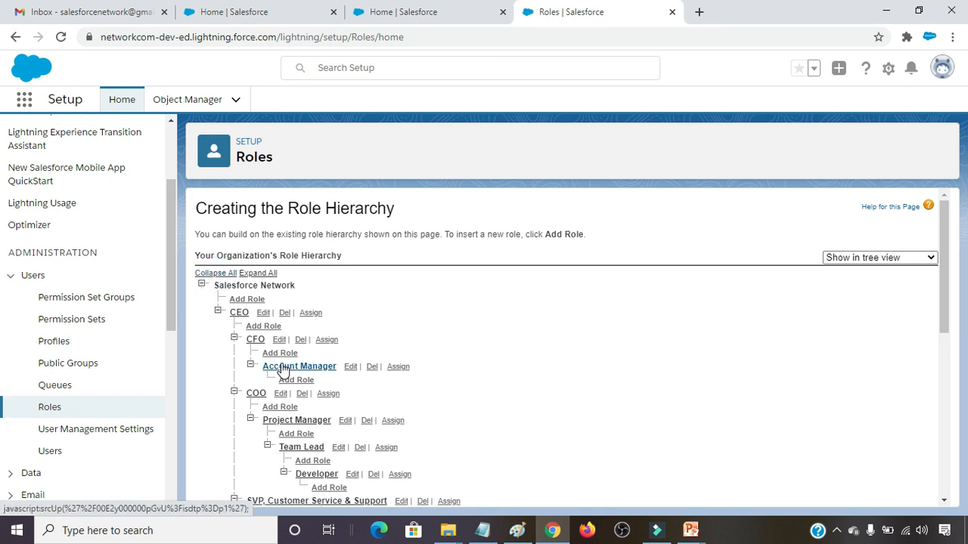
{"action": "left_click", "coordinate": [257, 274]}
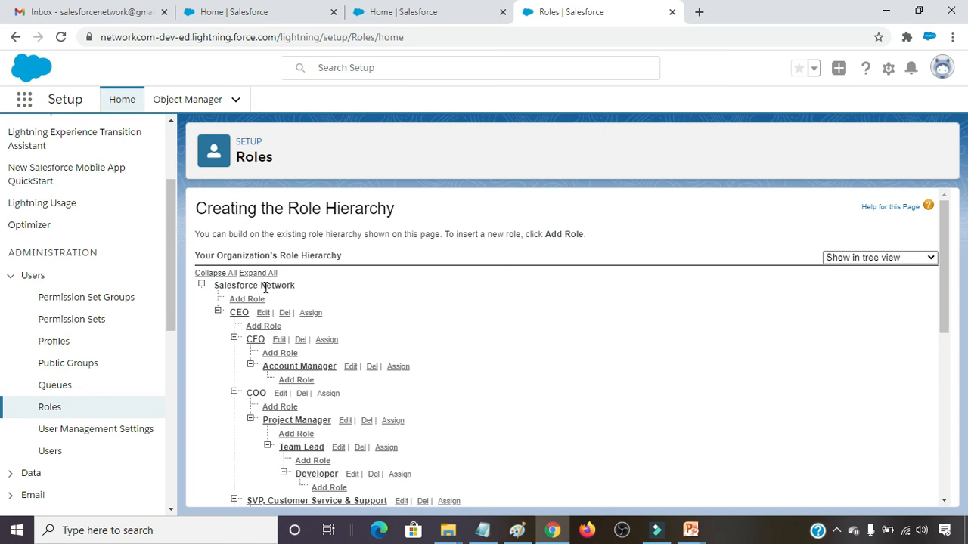
{"action": "scroll", "coordinate": [307, 376], "scroll_direction": "down", "scroll_amount": 2}
{"action": "scroll", "coordinate": [316, 325], "scroll_direction": "down", "scroll_amount": 3}
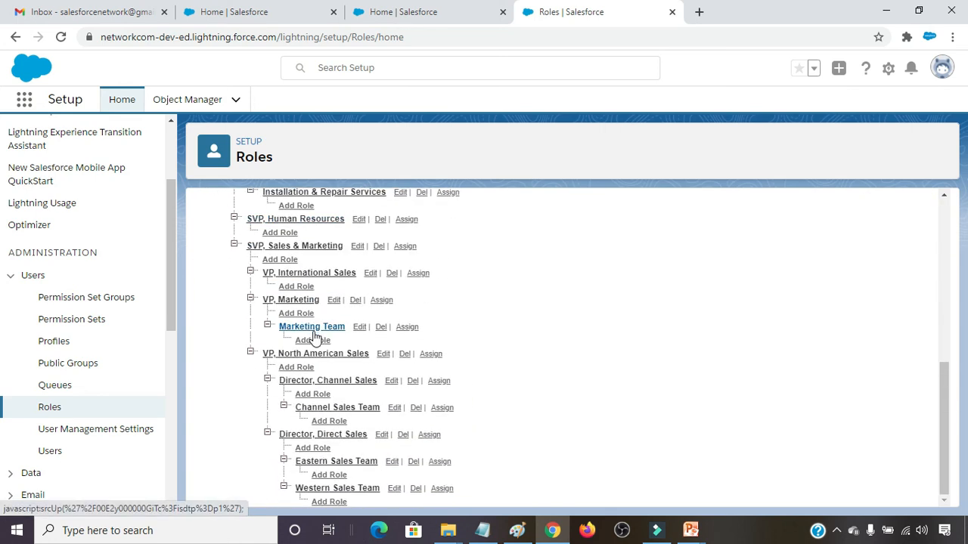
{"action": "left_click", "coordinate": [313, 340]}
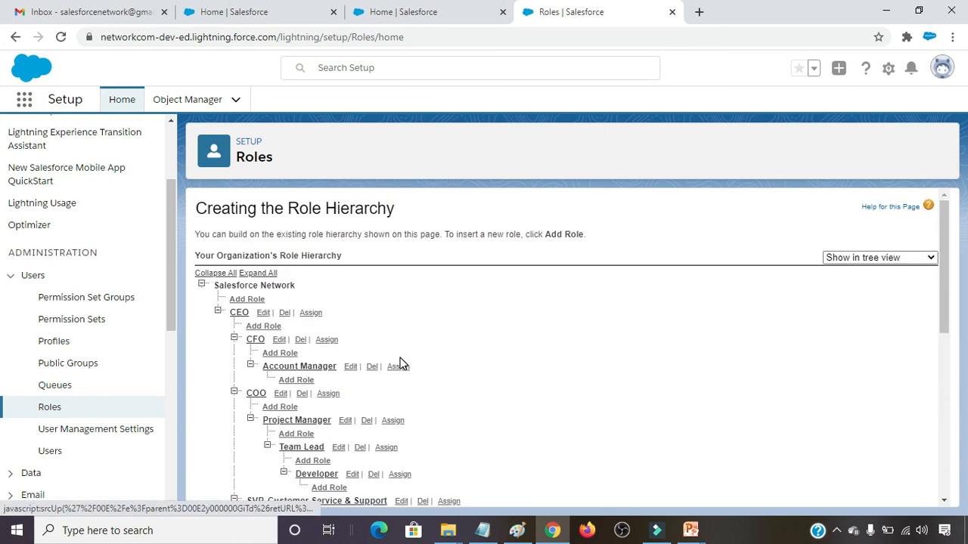
Show the roles in sorted list view, look through them, and switch the display to list view
{"action": "left_click", "coordinate": [926, 261]}
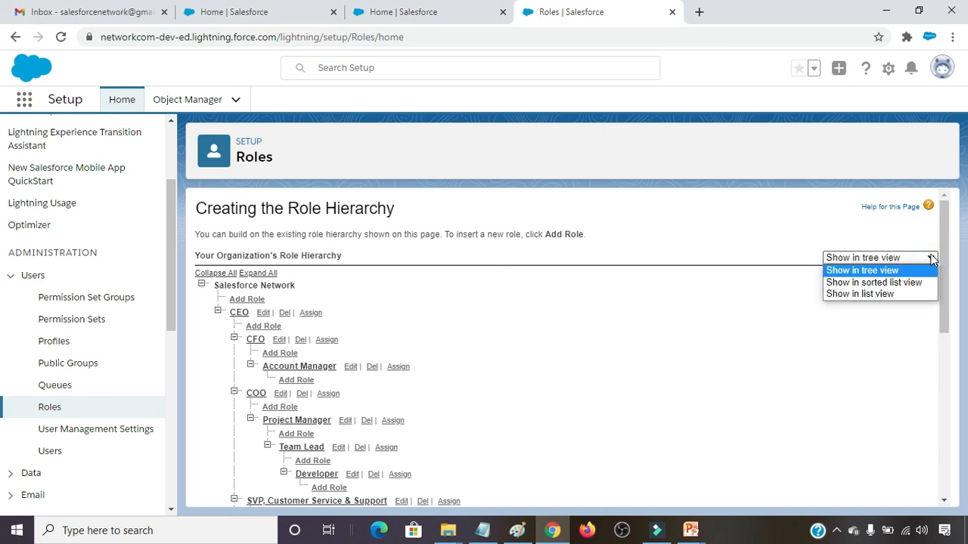
{"action": "left_click", "coordinate": [889, 283]}
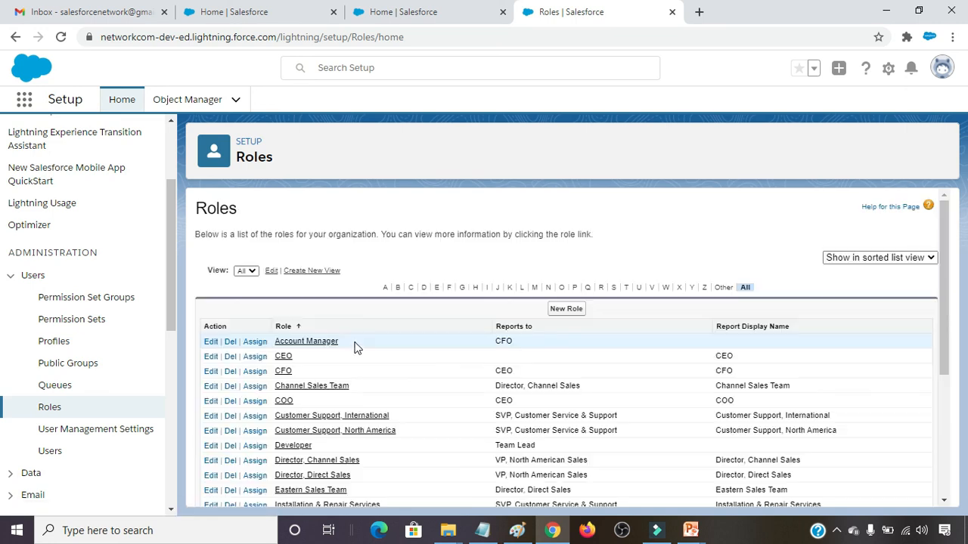
{"action": "scroll", "coordinate": [397, 376], "scroll_direction": "down", "scroll_amount": 5}
{"action": "scroll", "coordinate": [394, 371], "scroll_direction": "up", "scroll_amount": 5}
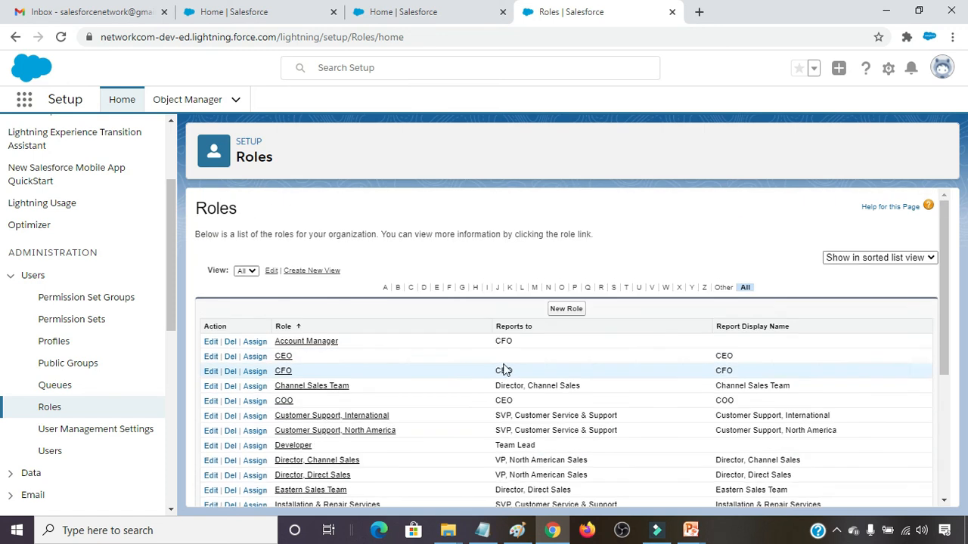
{"action": "left_click", "coordinate": [924, 259]}
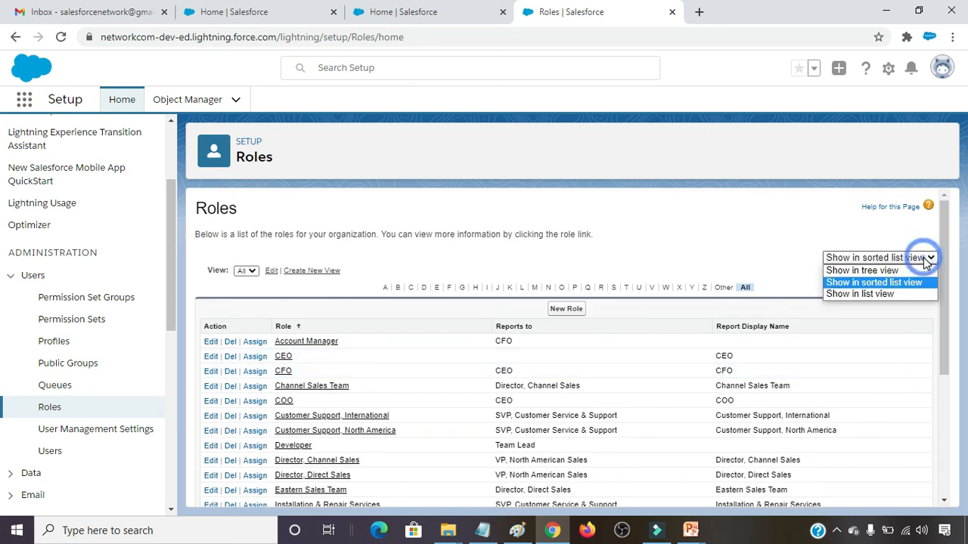
{"action": "left_click", "coordinate": [877, 295]}
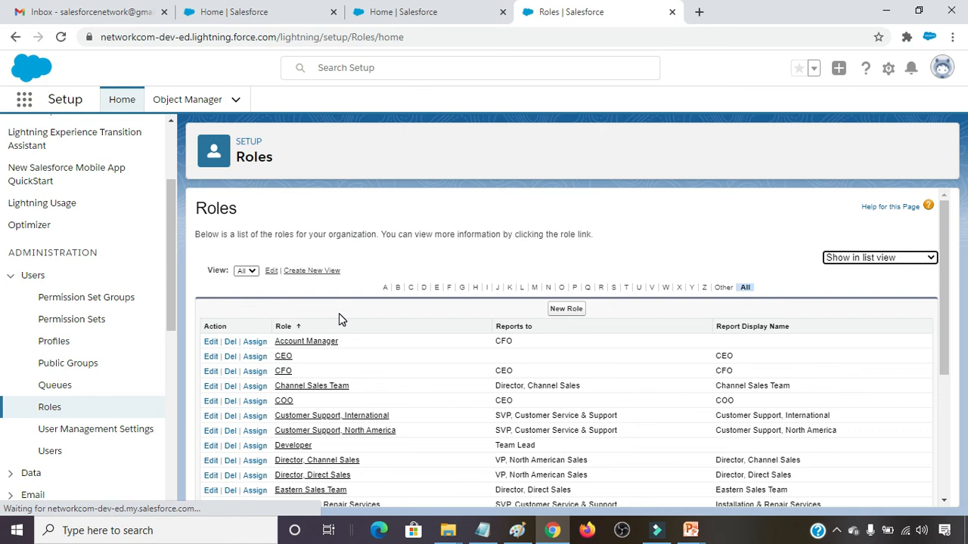